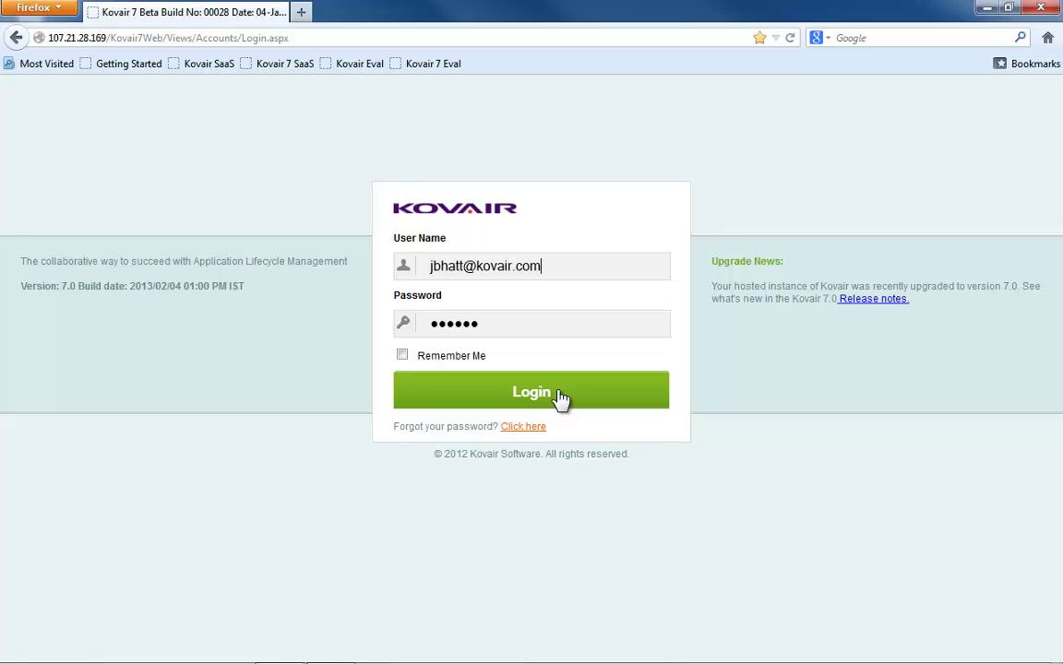
- Sign in and expand the Requirements Mgmt and Test Management navigation groups
left_click(560, 397)
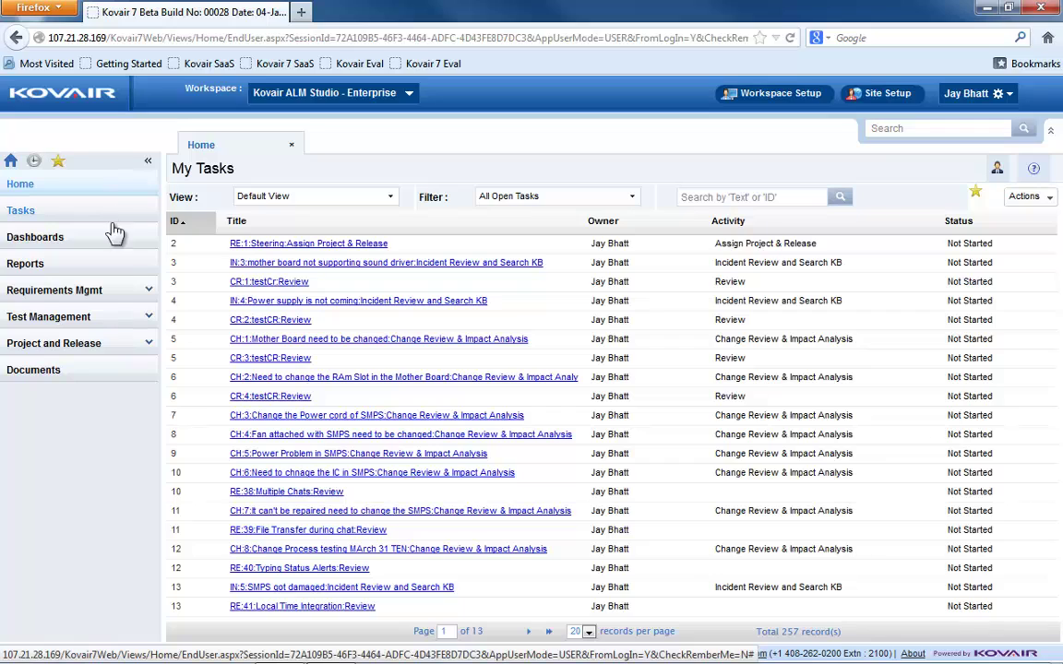
left_click(107, 291)
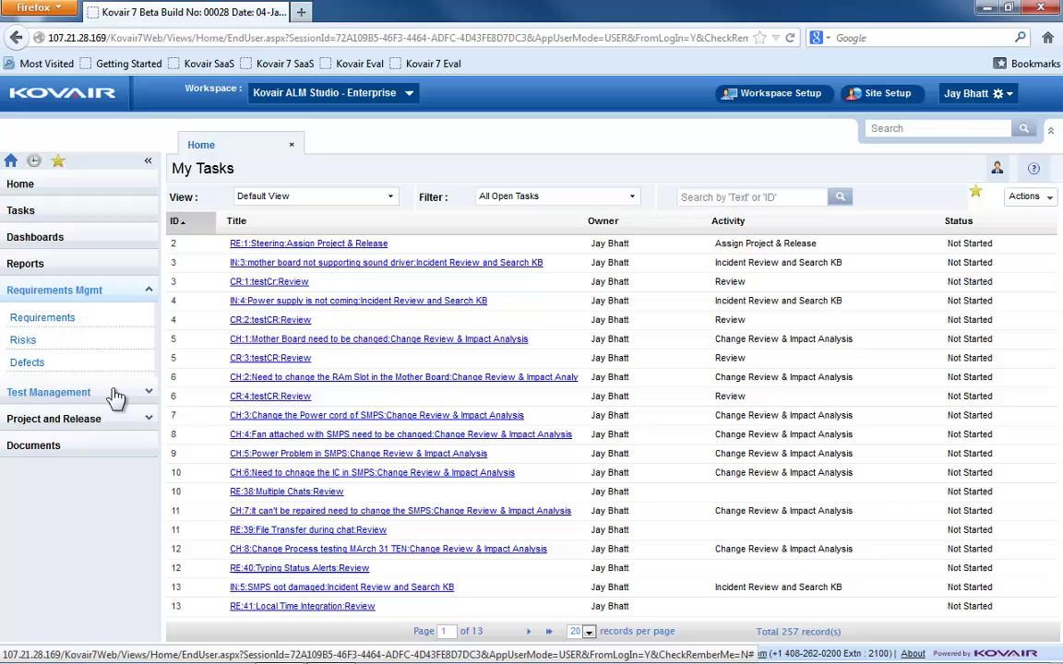
left_click(115, 395)
left_click(126, 291)
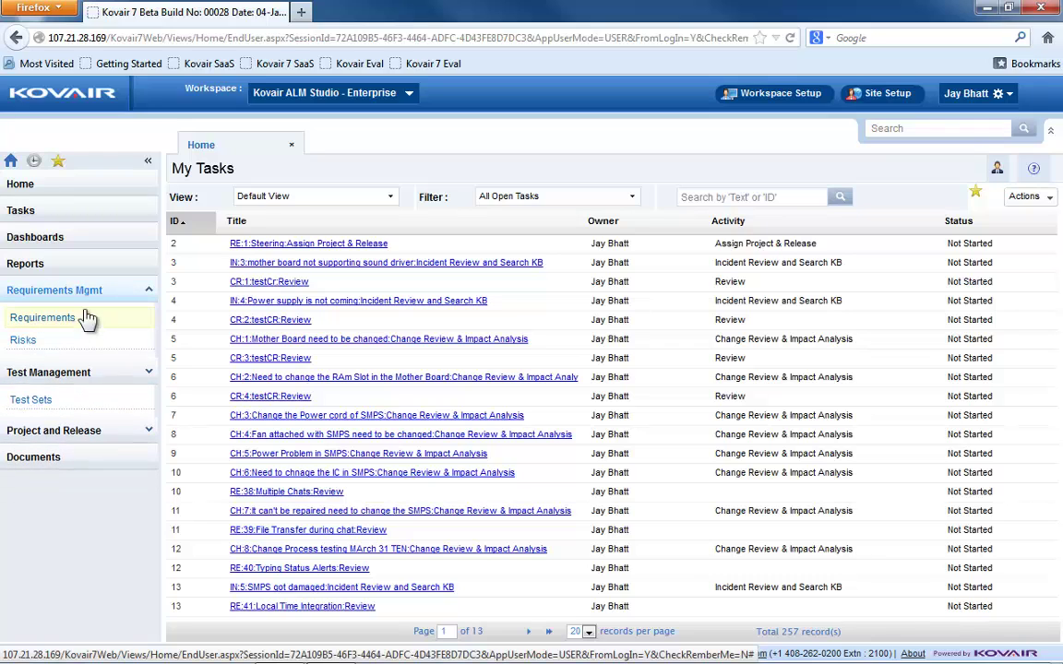
- Show requirements 48–50 and check the toolbar's extra import options without using them
left_click(67, 320)
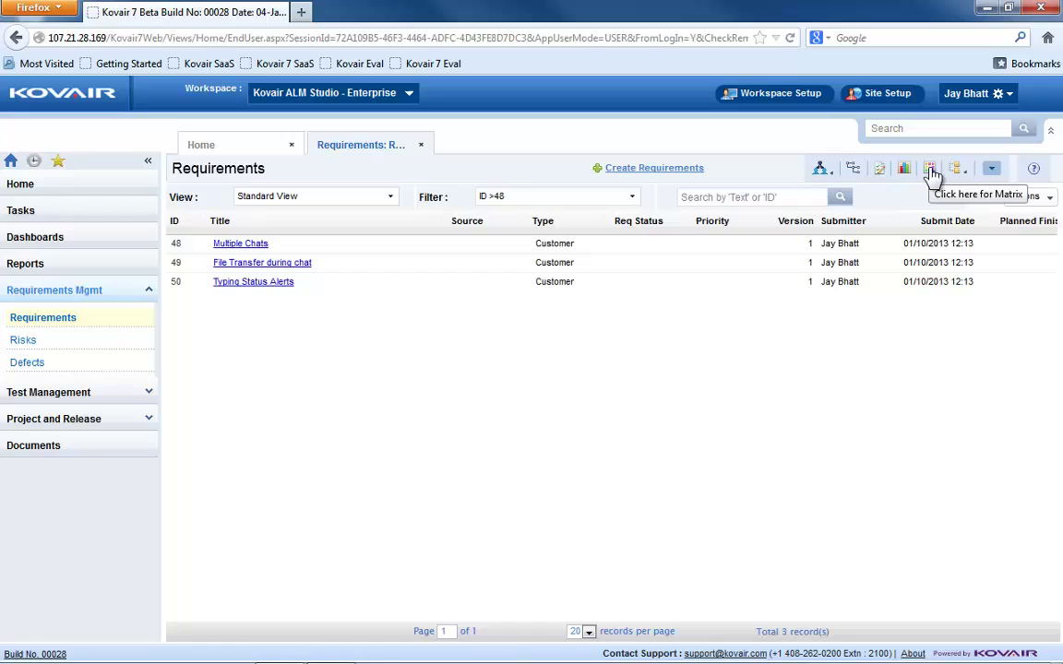
left_click(991, 171)
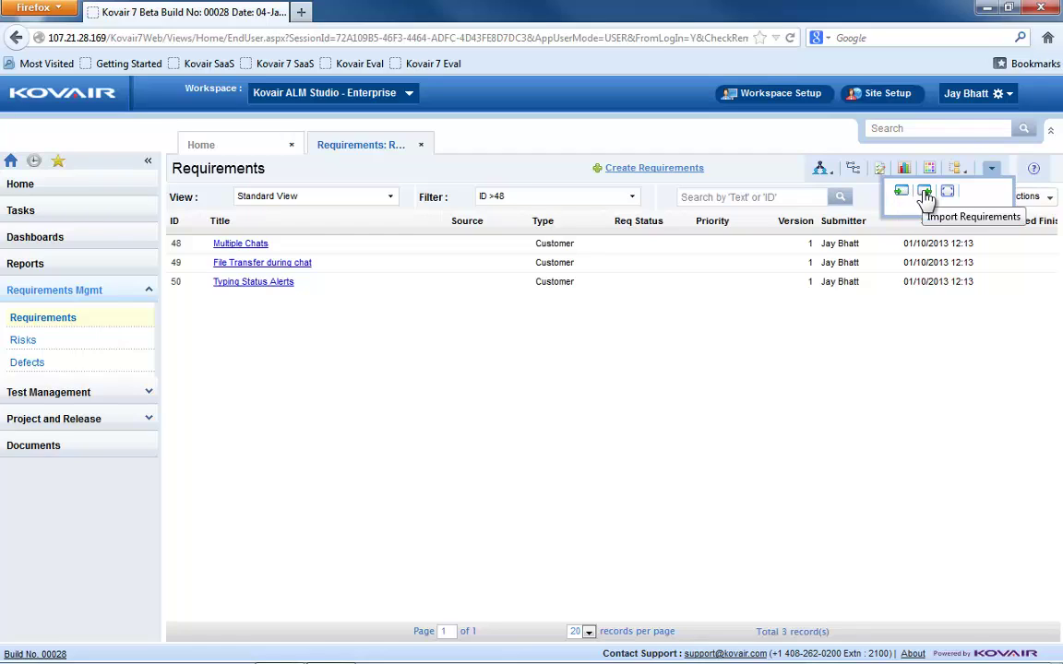
left_click(848, 373)
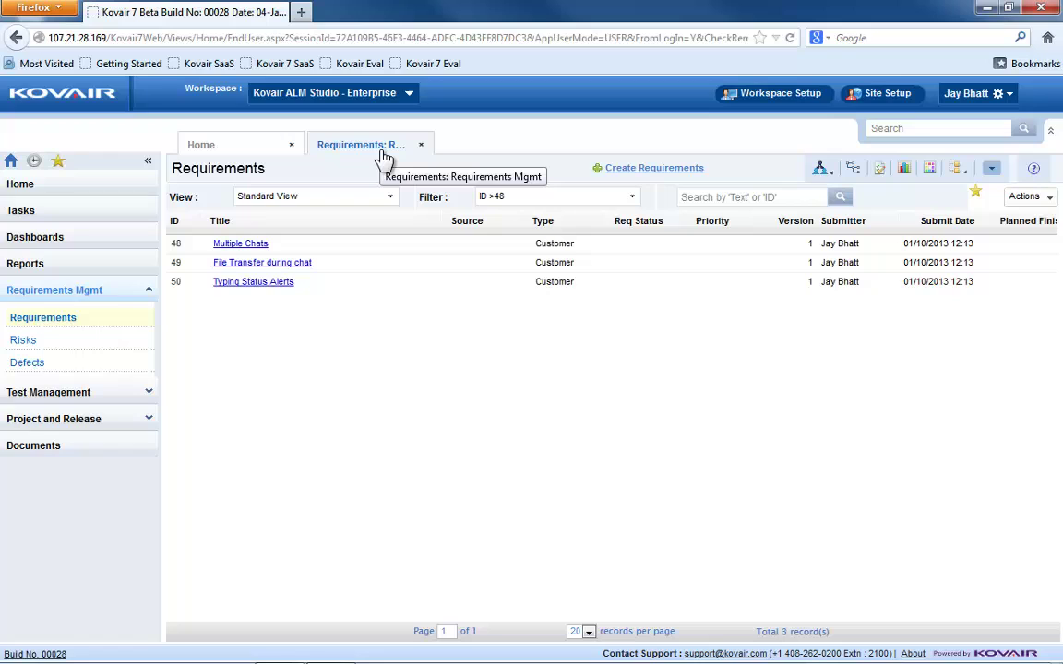
- Open the requirement Forms list under Workspace Setup
left_click(764, 107)
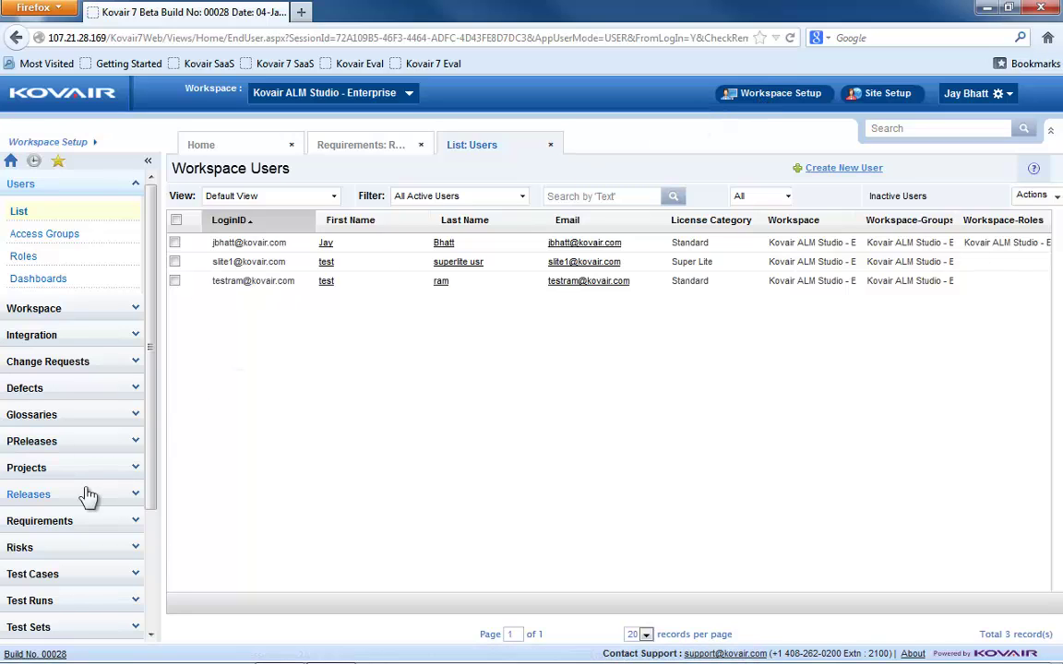
left_click(67, 522)
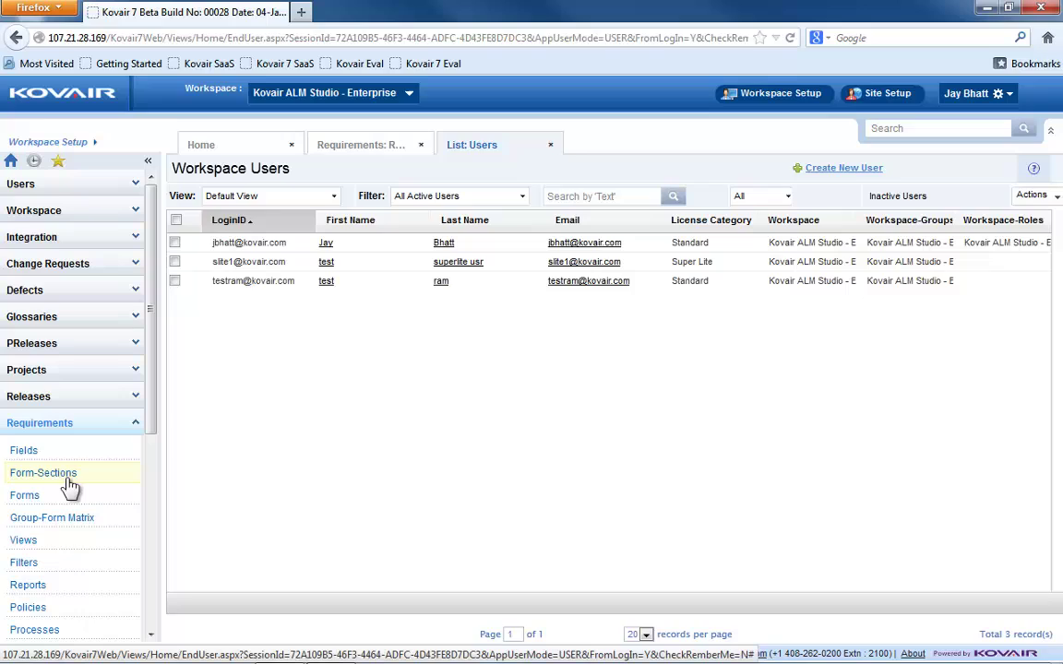
left_click(62, 498)
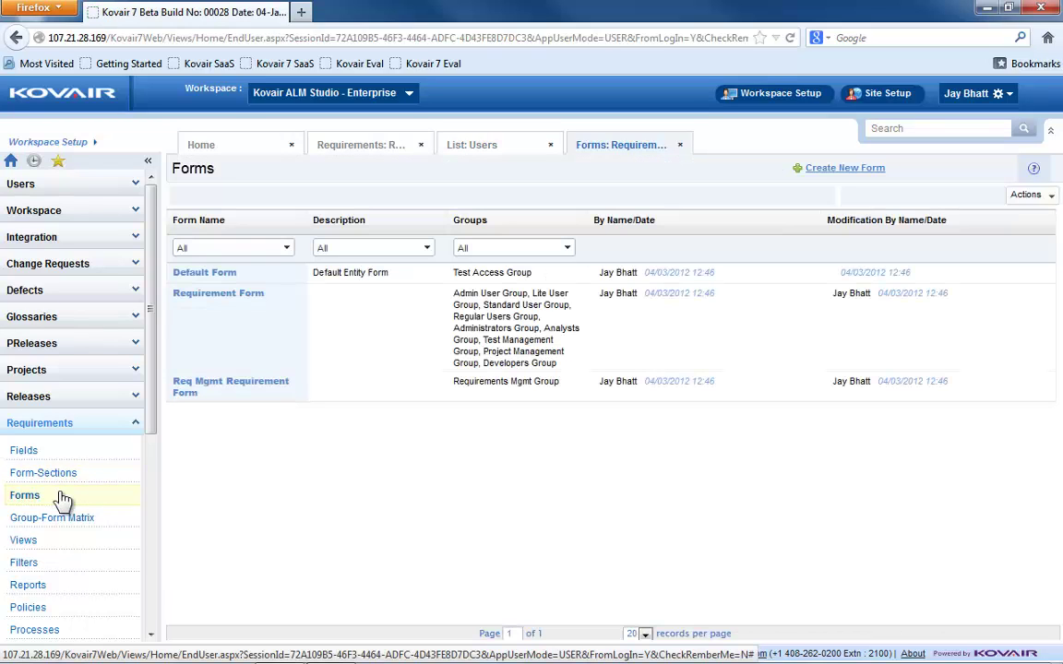
- Review requirement 48, Multiple Chats, then go back to the Forms list
left_click(399, 153)
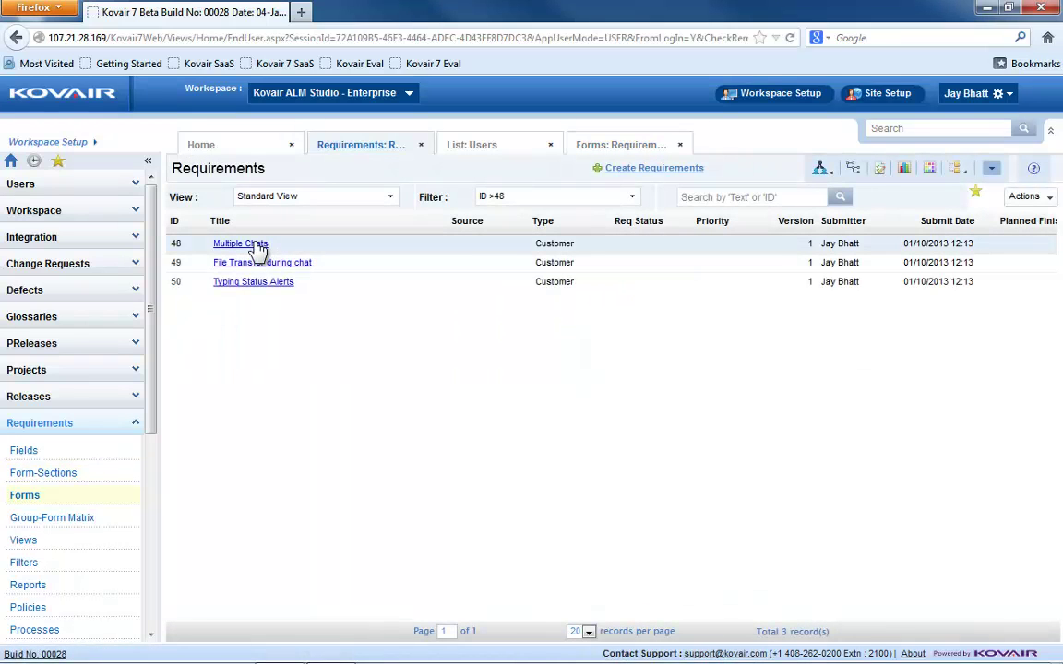
left_click(257, 246)
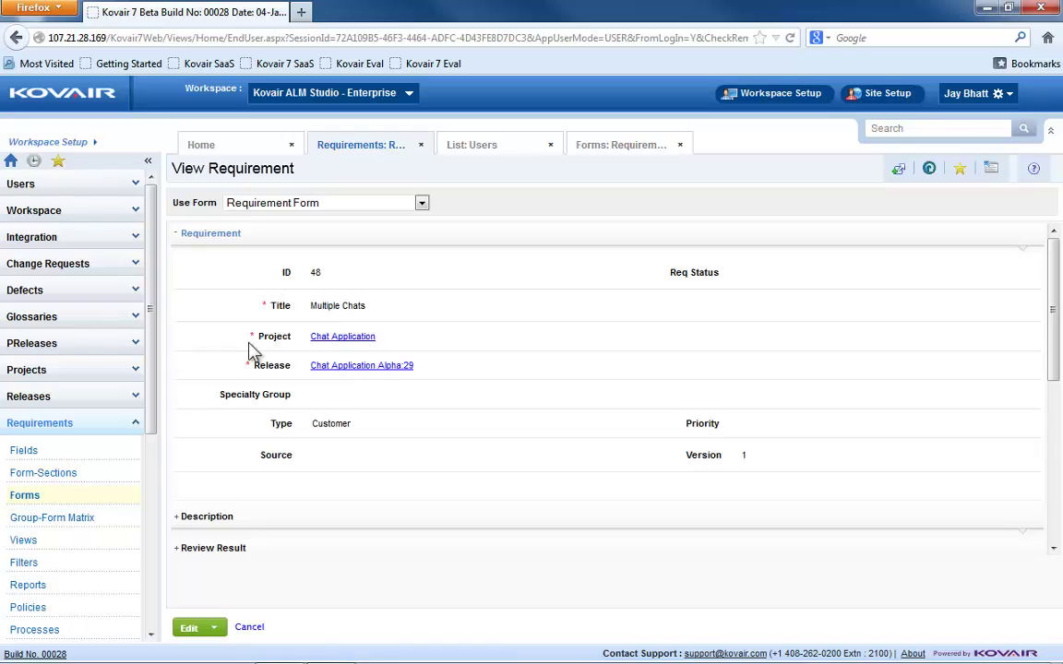
left_click_drag(1055, 309, 1056, 462)
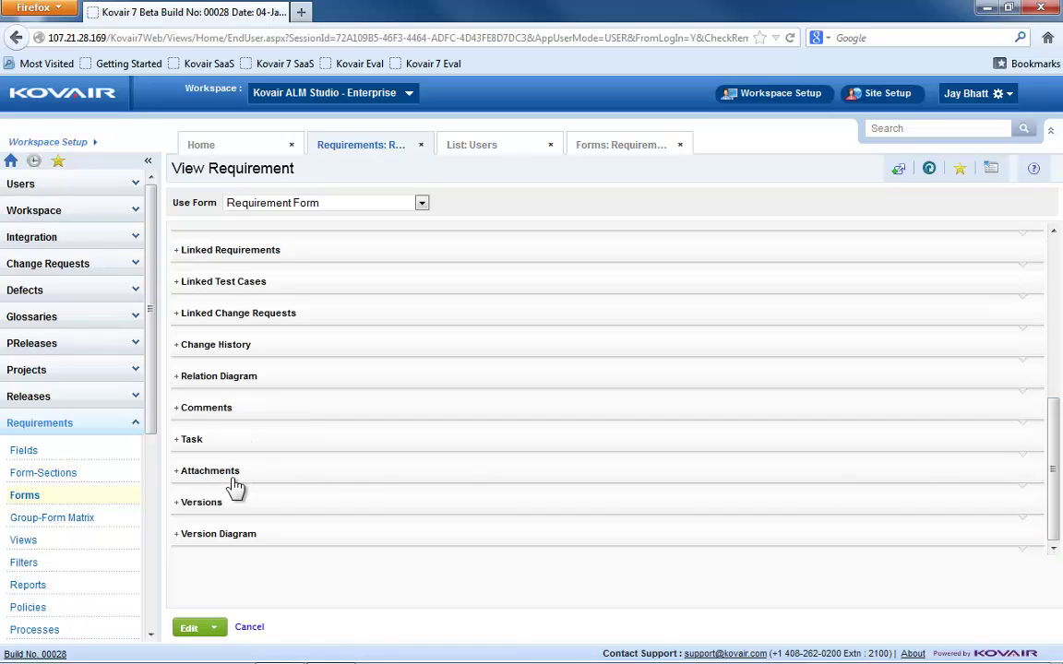
left_click(636, 155)
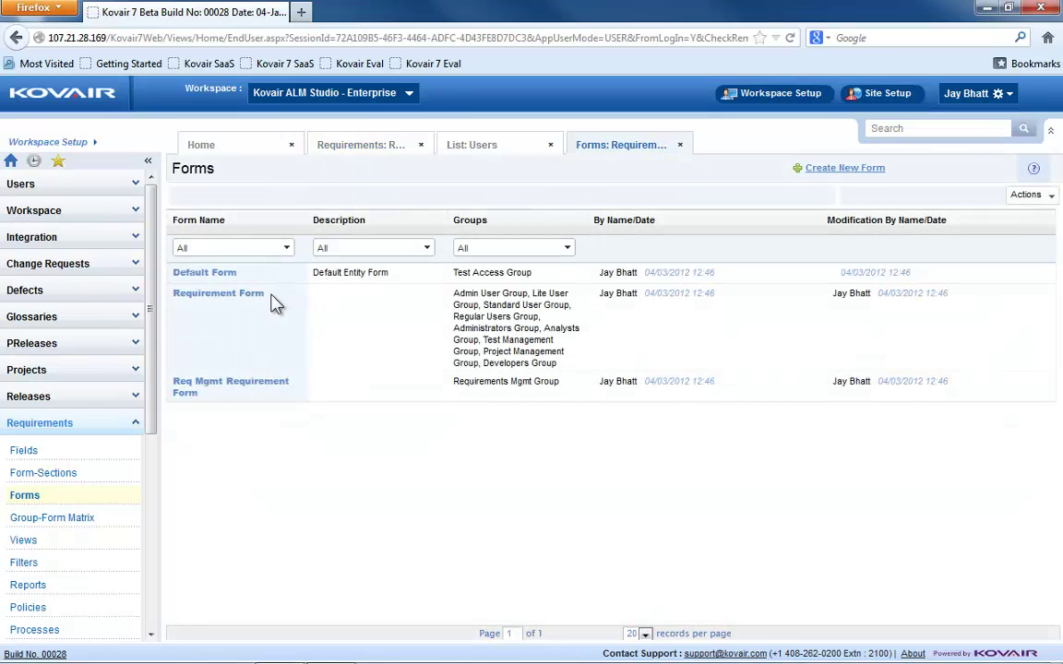
- Drag Attachments to the bottom of the Requirement Form sections and save the order
left_click(250, 302)
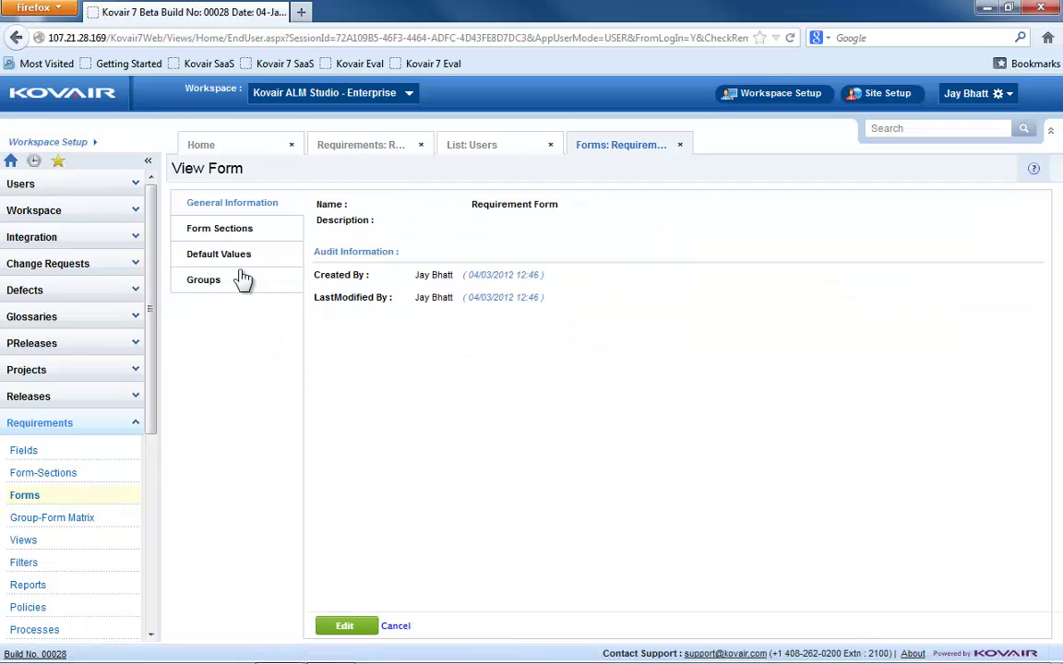
left_click(239, 235)
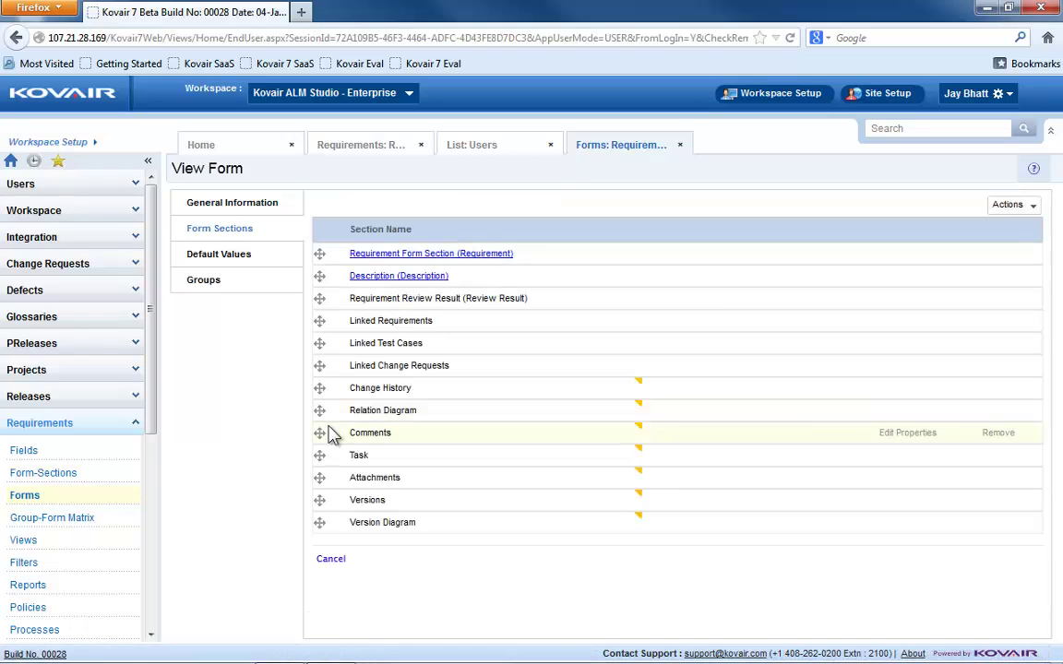
mouse_move(320, 432)
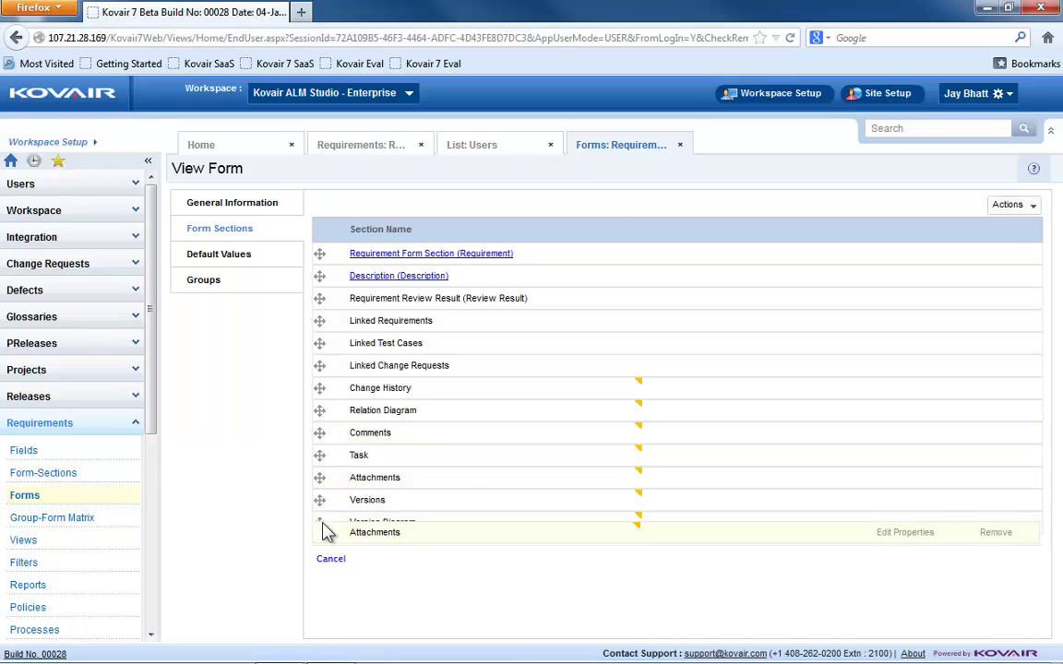
left_click_drag(320, 479, 319, 539)
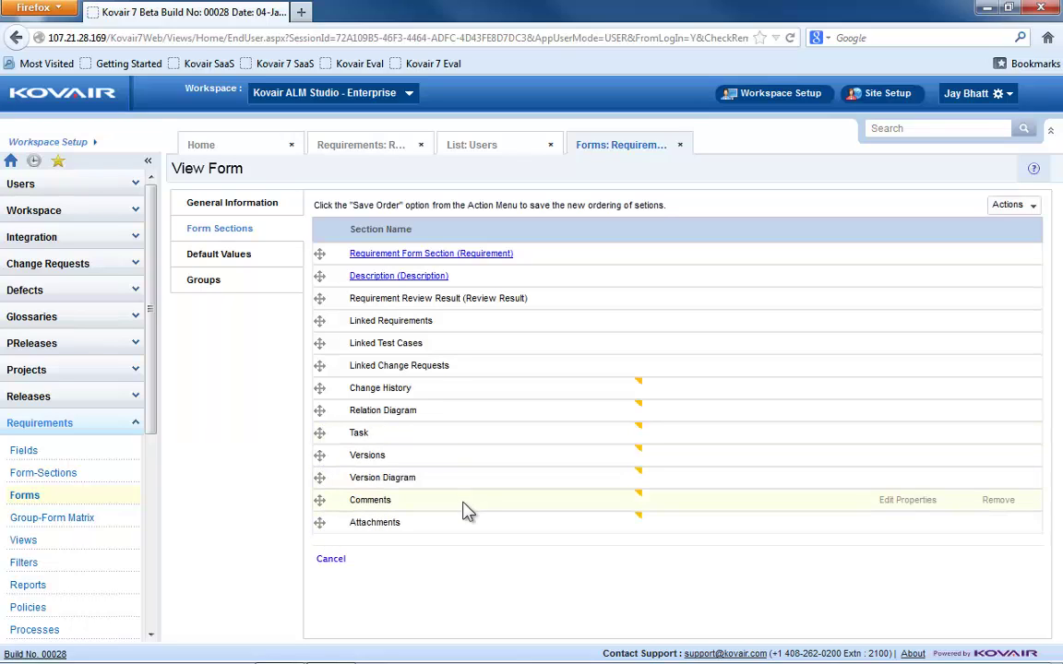
left_click(1033, 209)
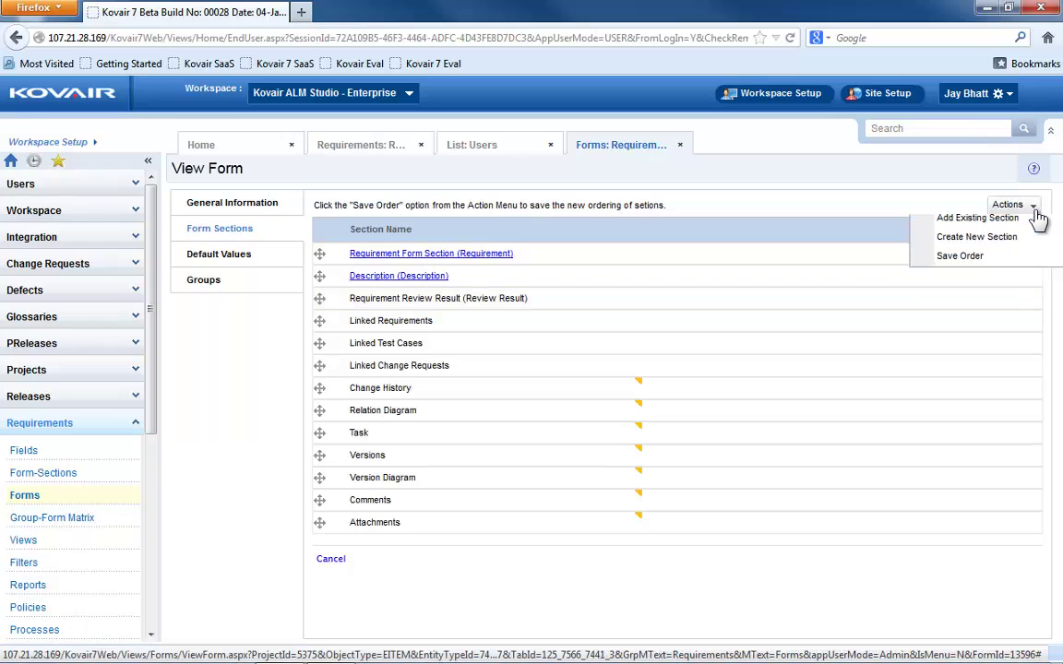
left_click(959, 263)
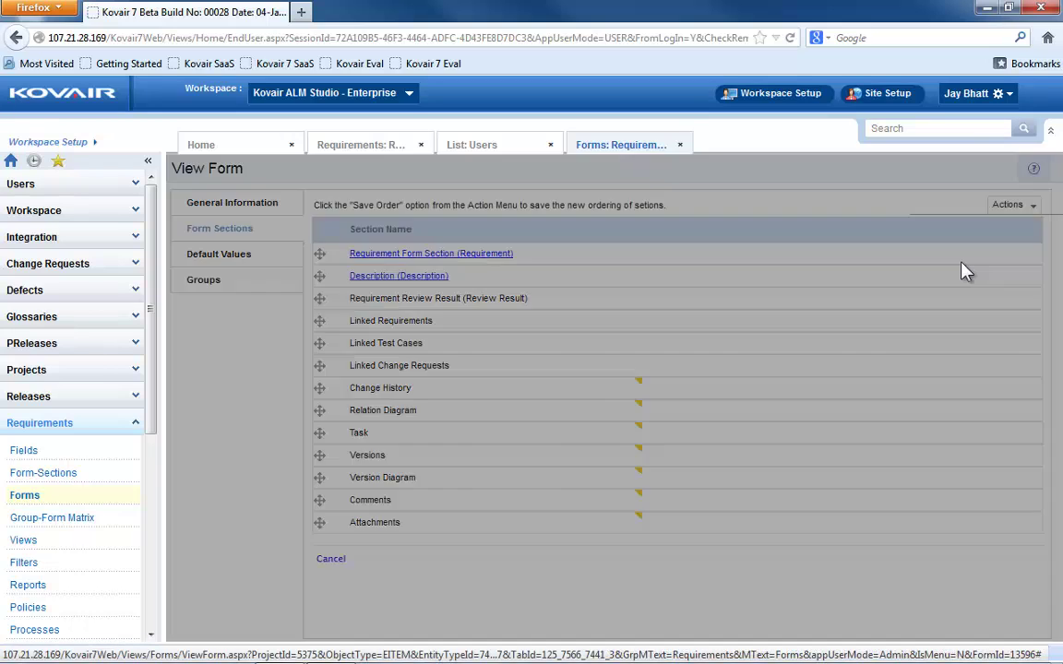
- Reload the requirement 48 page and scroll down to review its sections
left_click(380, 157)
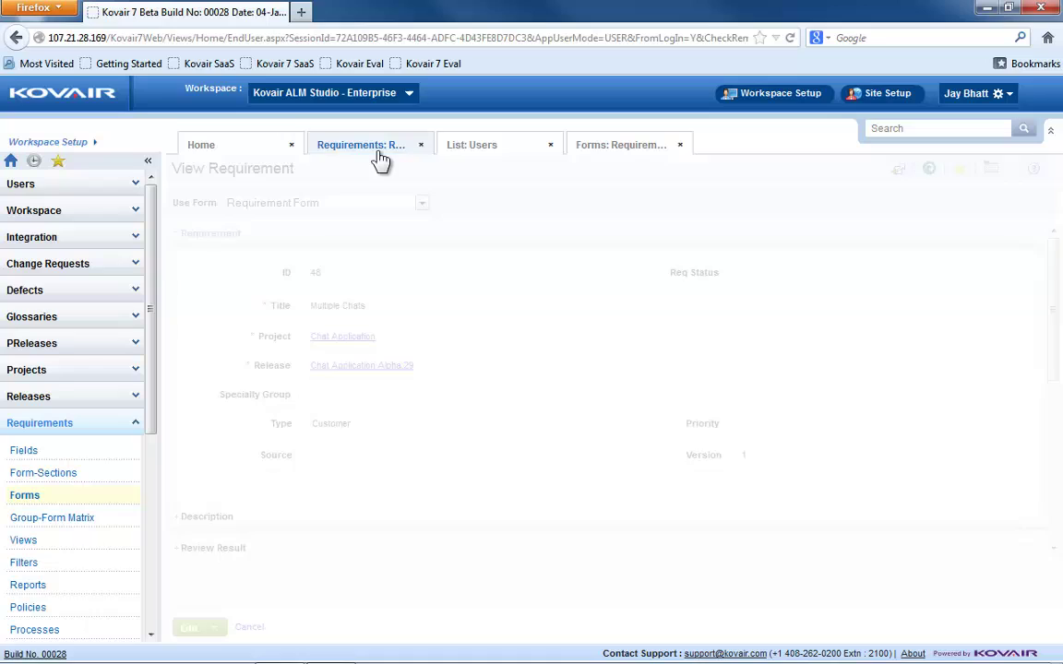
left_click(930, 172)
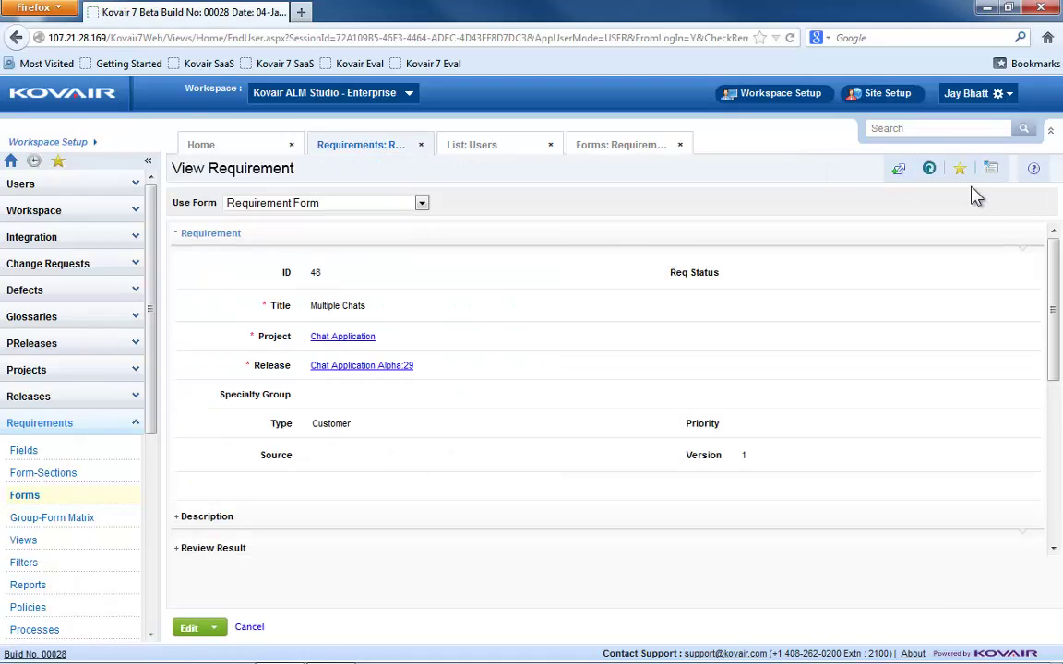
scroll(1052, 258, "down", 3)
scroll(608, 387, "down", 3)
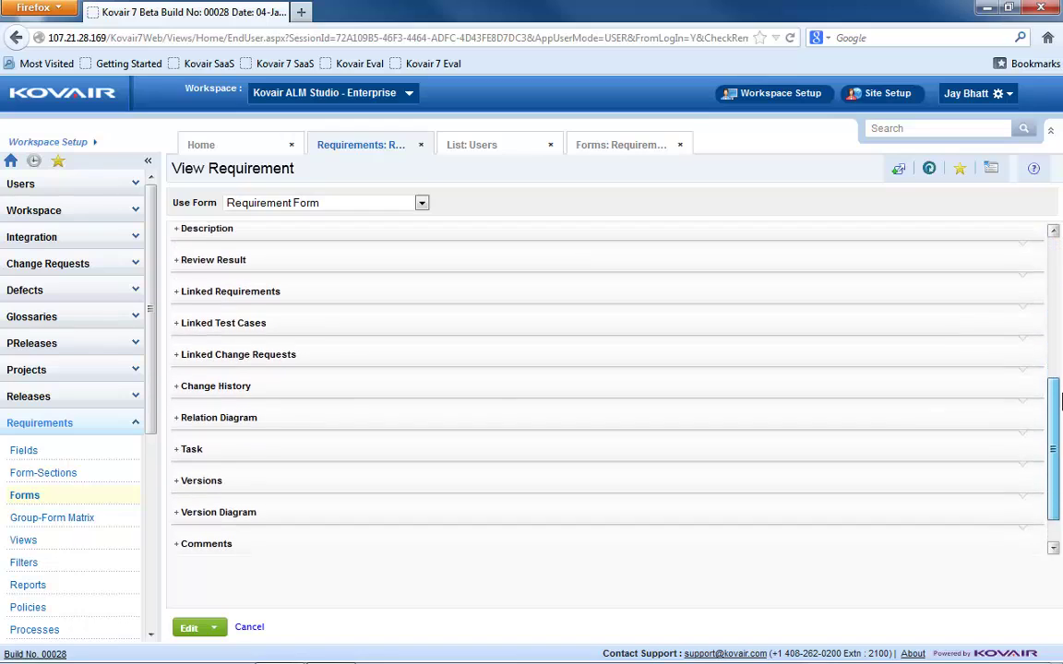
scroll(609, 387, "down", 1)
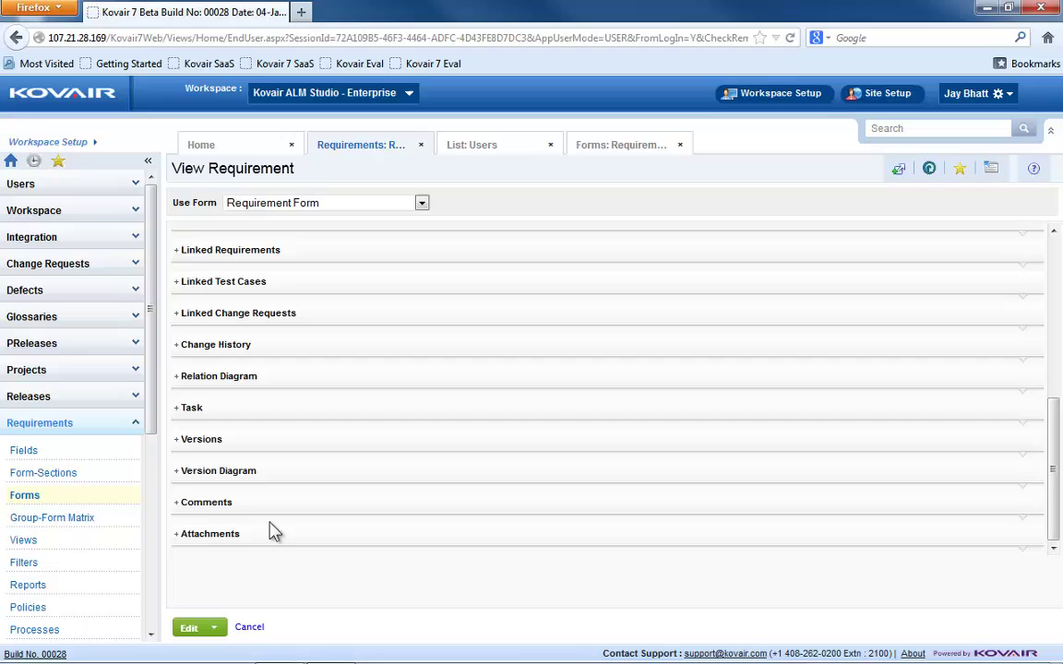
- Close all tabs except Requirements and go back to the requirements list
right_click(364, 148)
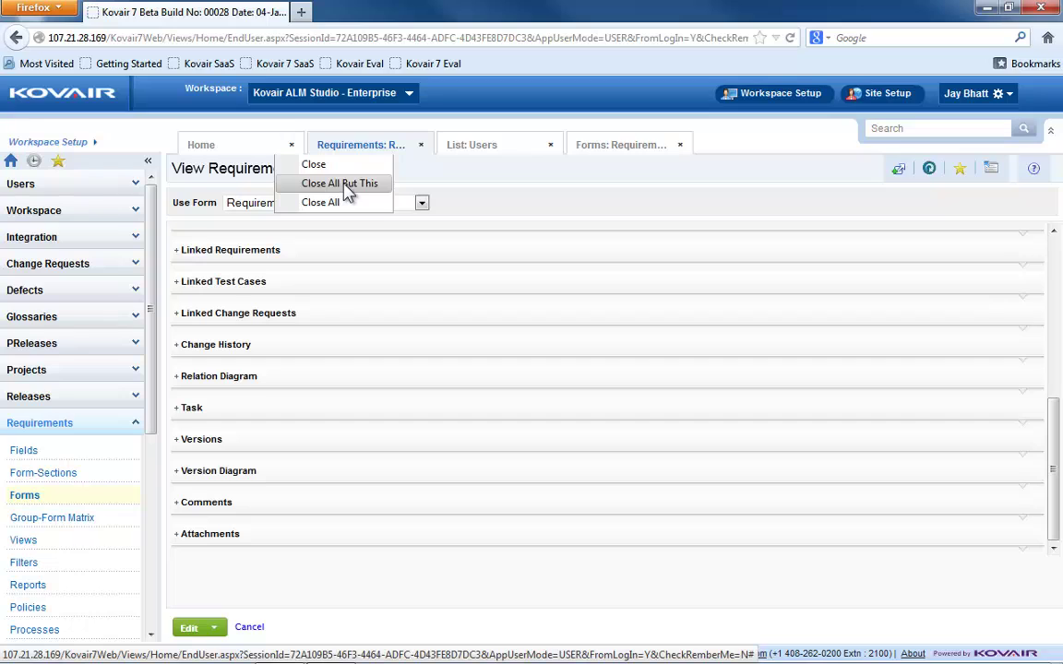
left_click(347, 184)
left_click(249, 626)
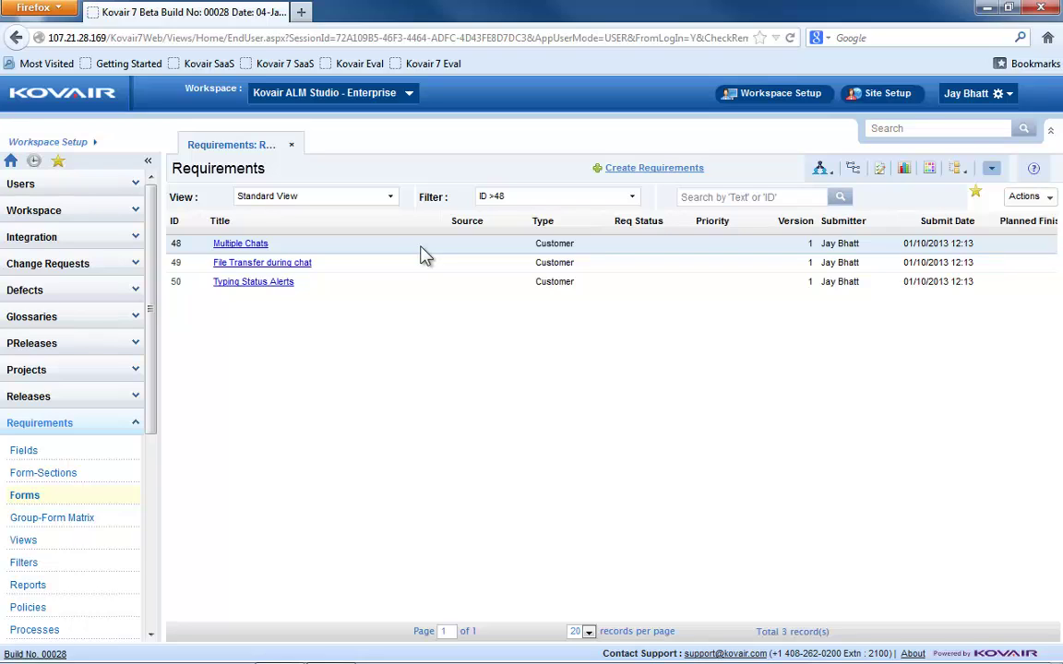
right_click(422, 254)
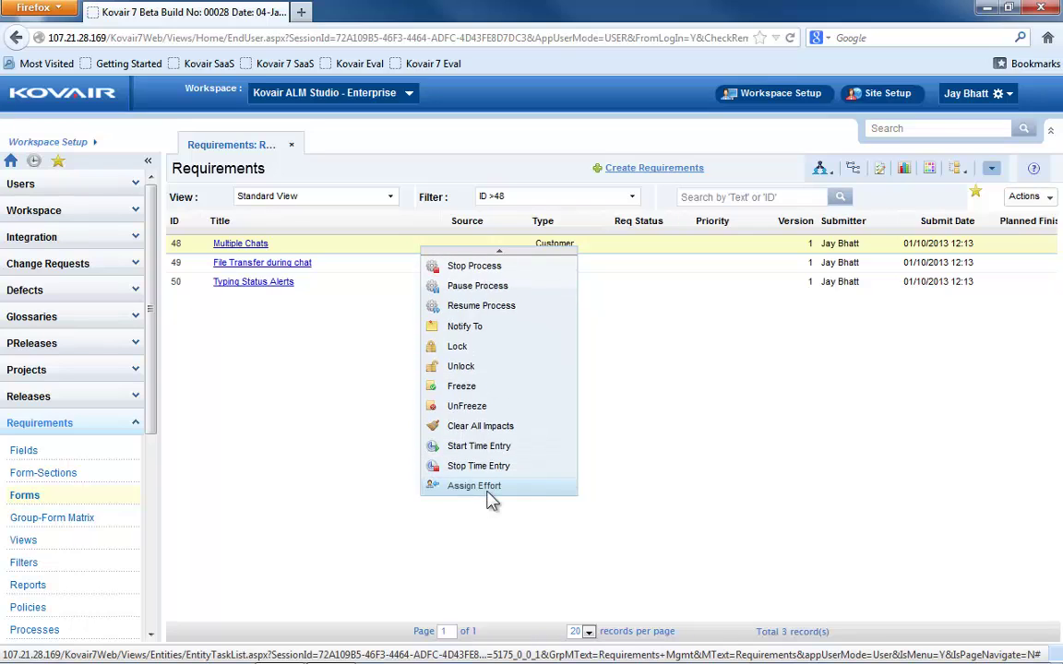
left_click(493, 489)
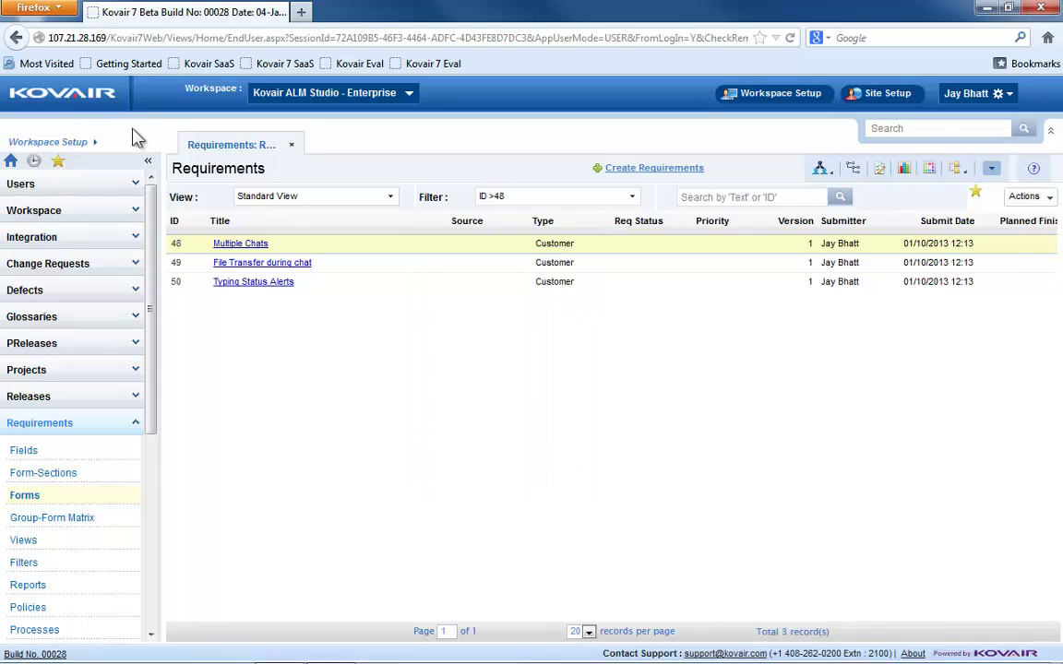
- Hide the side navigation and header, then open requirement 49, File Transfer during chat
left_click(147, 161)
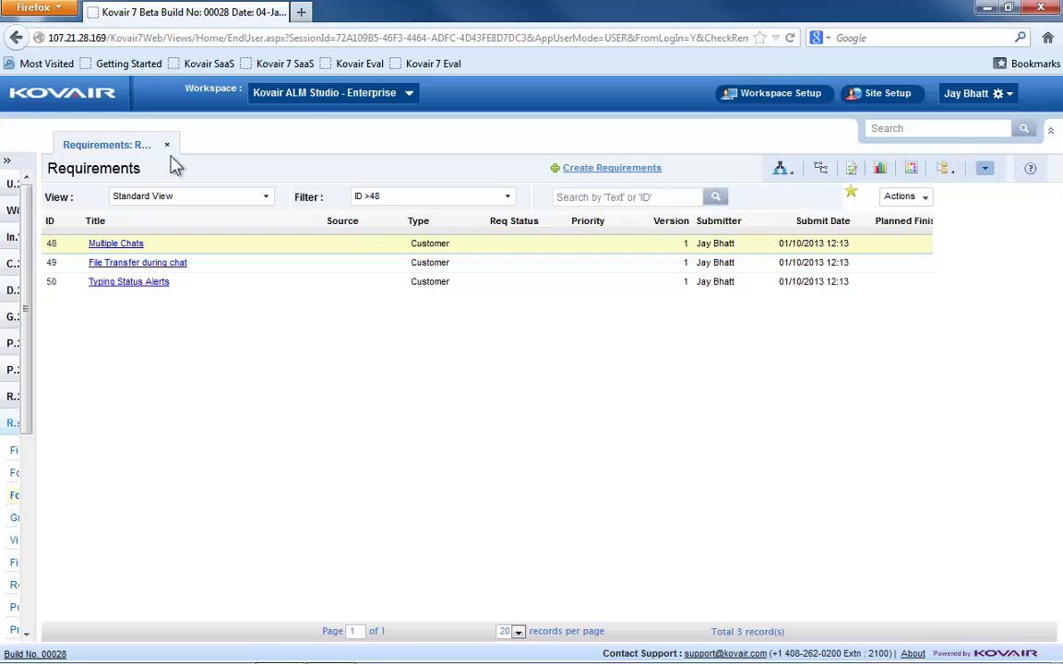
left_click(1050, 130)
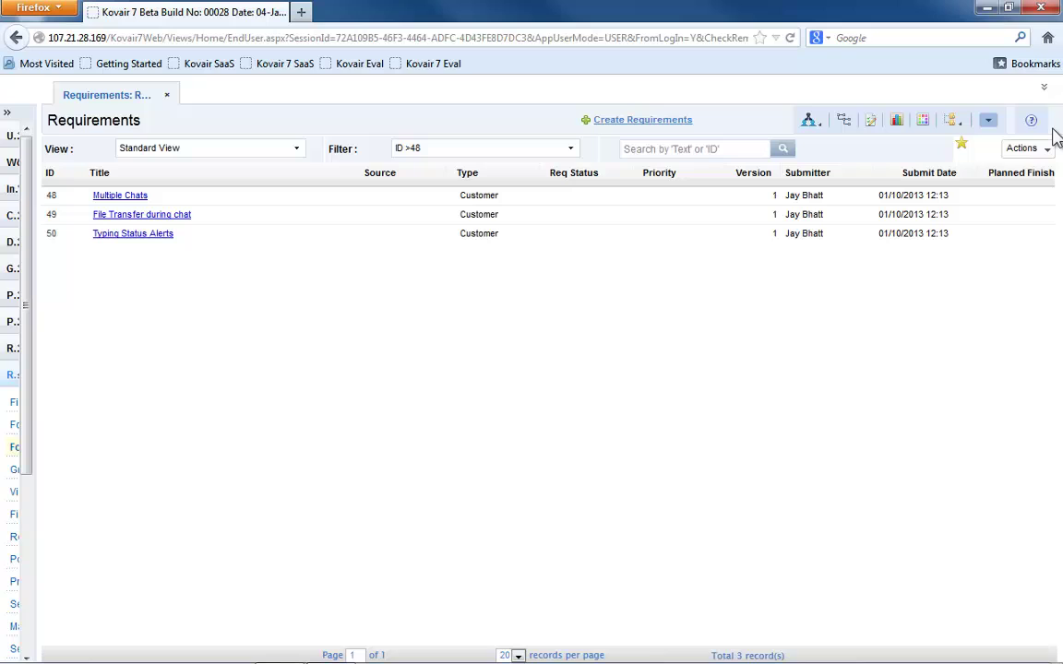
left_click(169, 217)
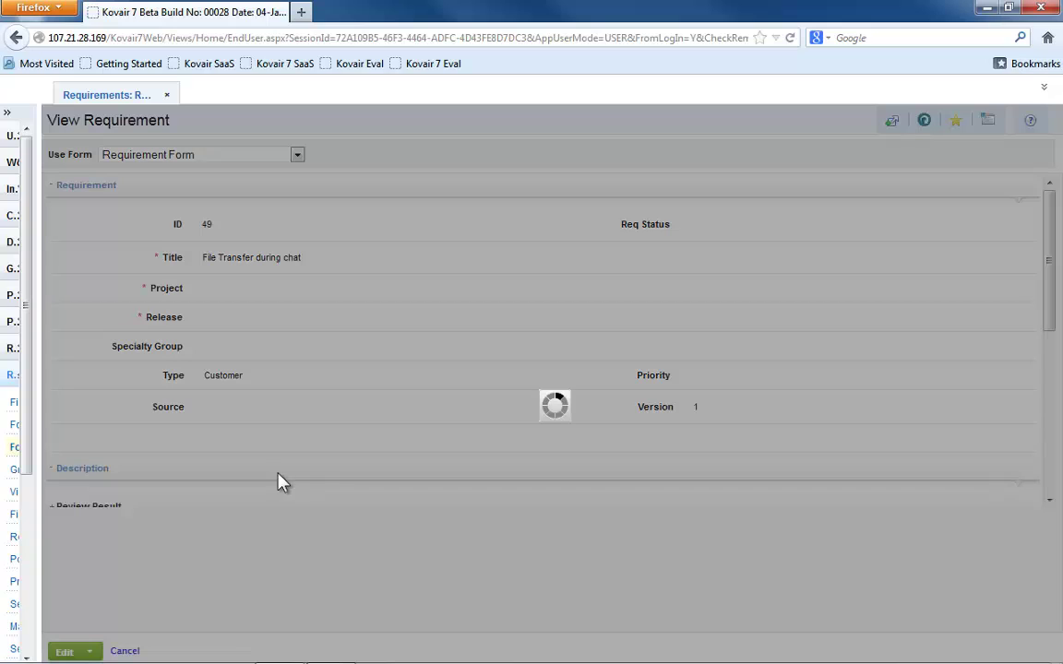
- Read requirement 49's Description maximized, then restore and collapse it
left_click(276, 474)
scroll(309, 441, "up", 1)
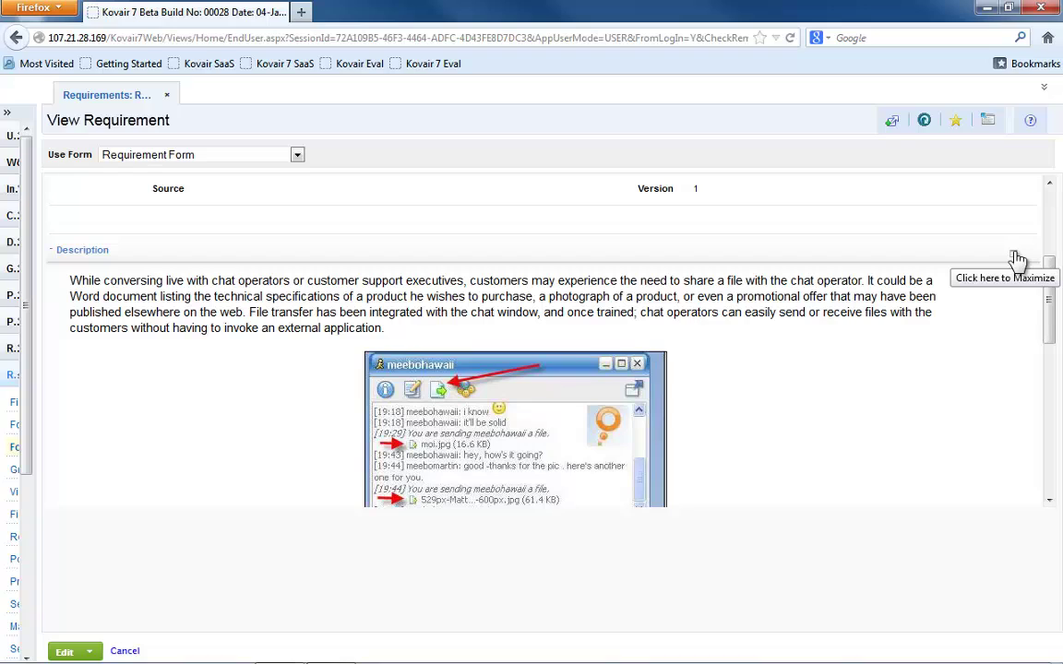
left_click(1016, 259)
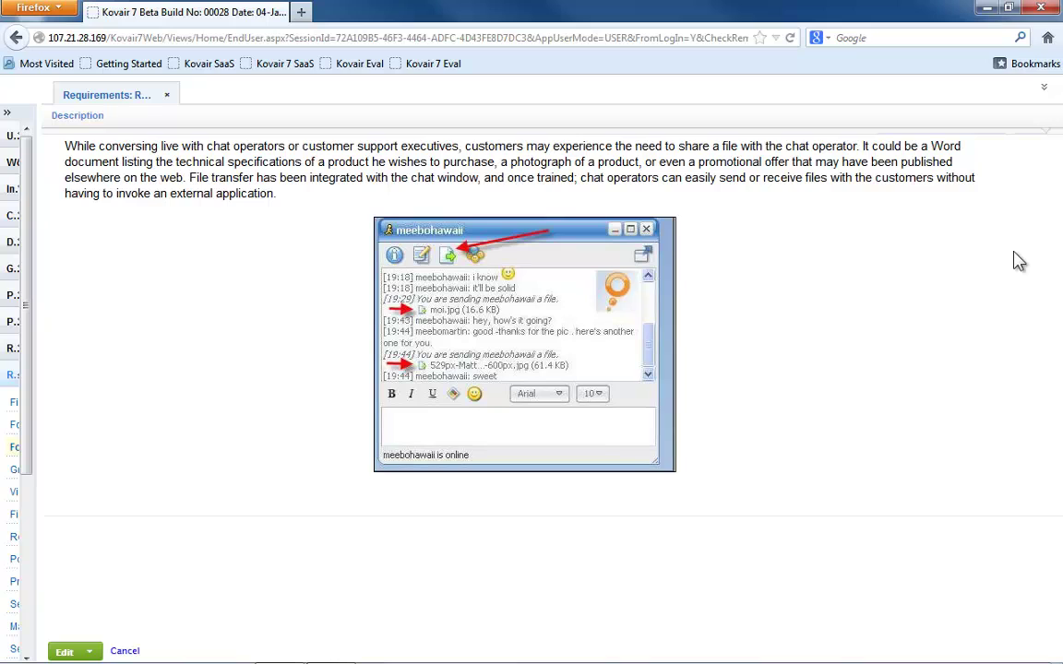
left_click(1044, 127)
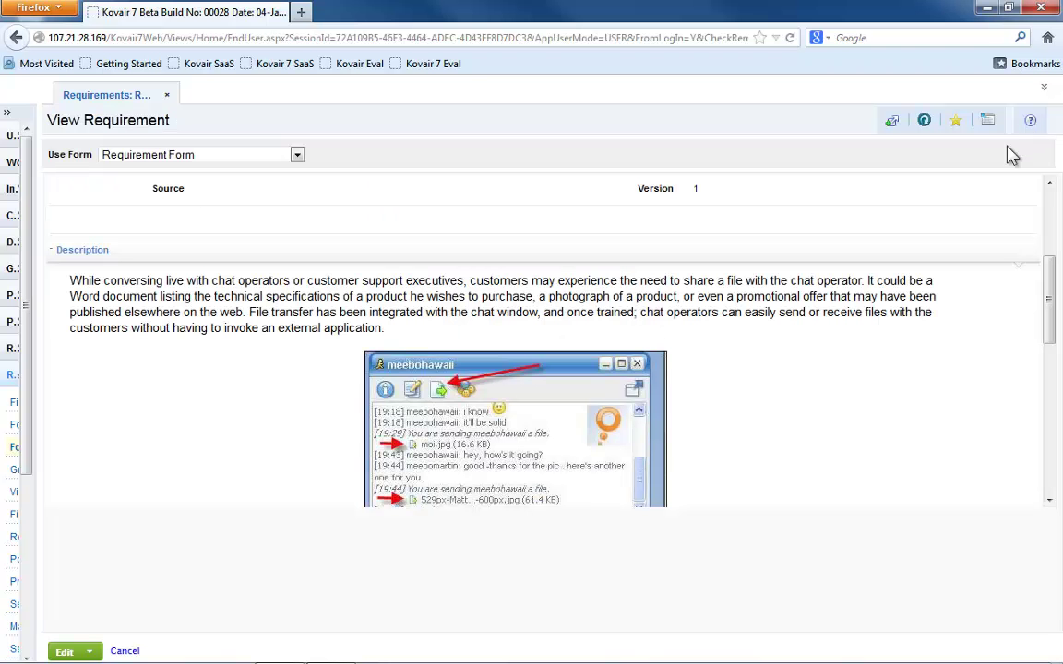
left_click(904, 253)
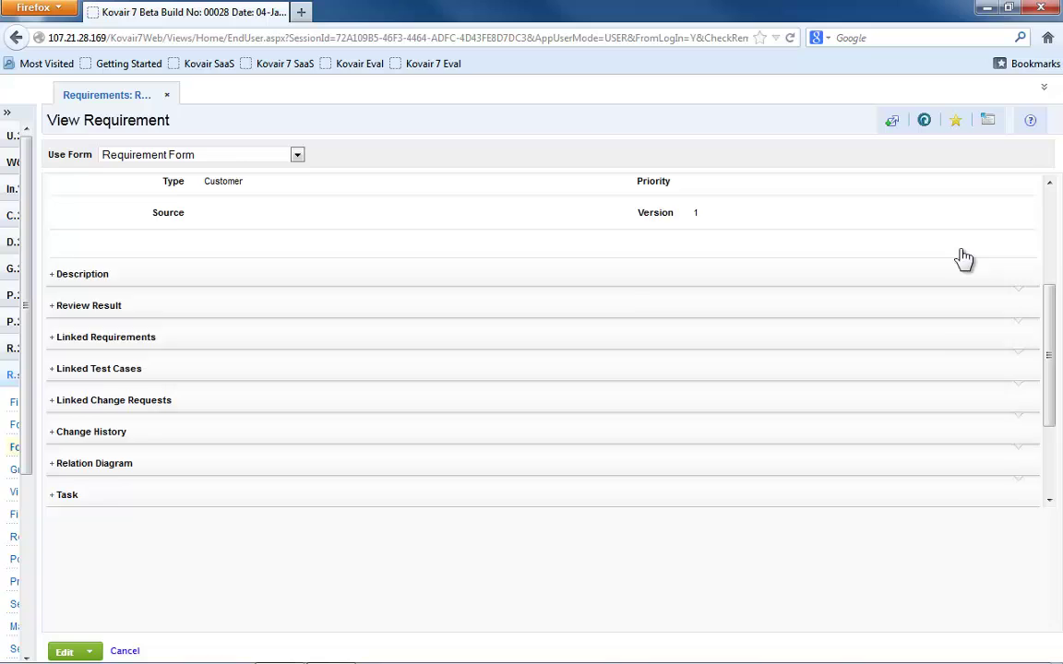
- Edit requirement 49 to project Chat Application, release Chat Application Alpha:29, and save
left_click(65, 652)
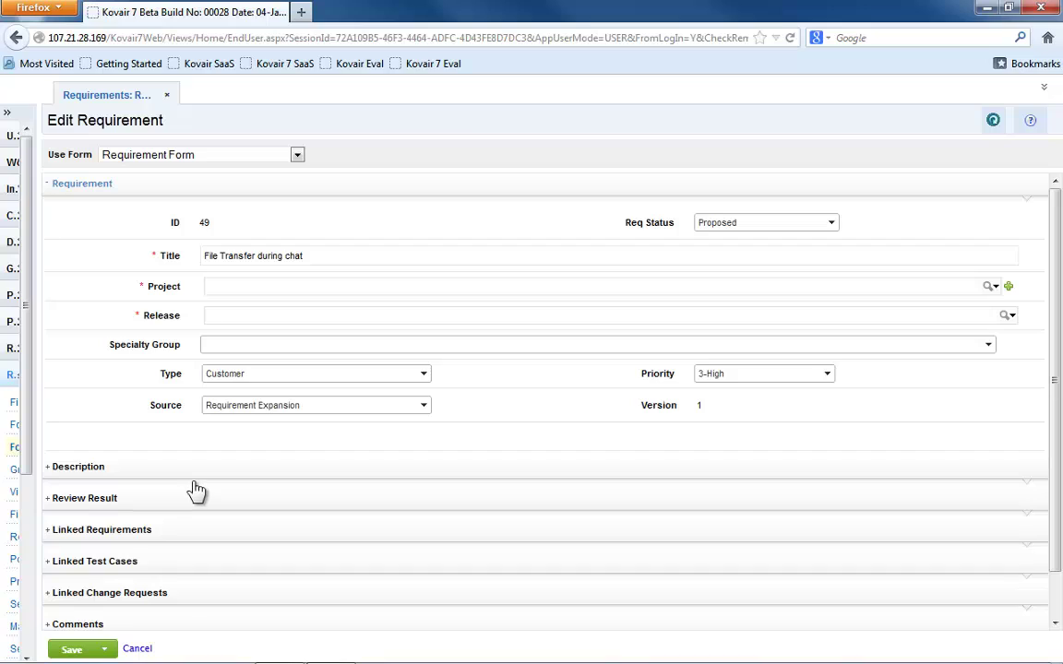
left_click(235, 286)
type("c")
left_click(236, 310)
type("c")
left_click(237, 344)
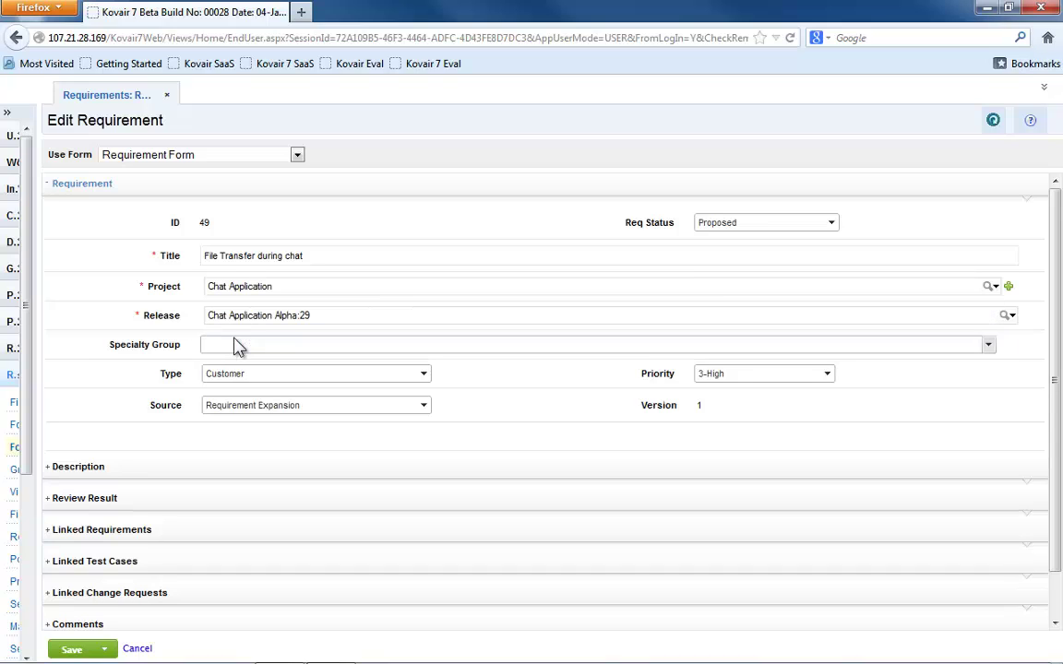
left_click(74, 649)
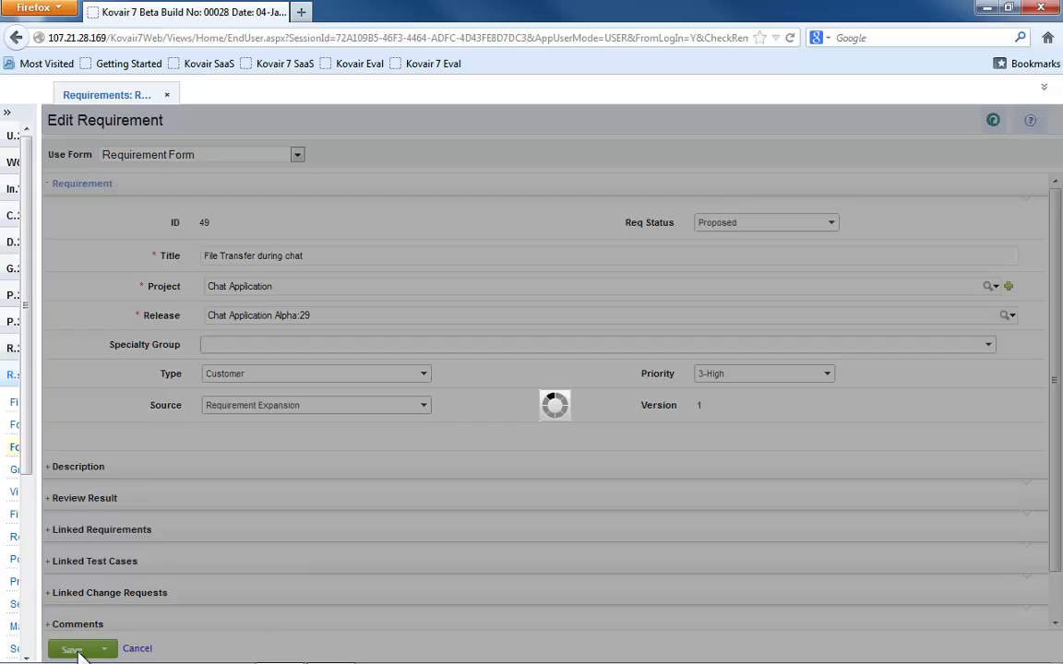